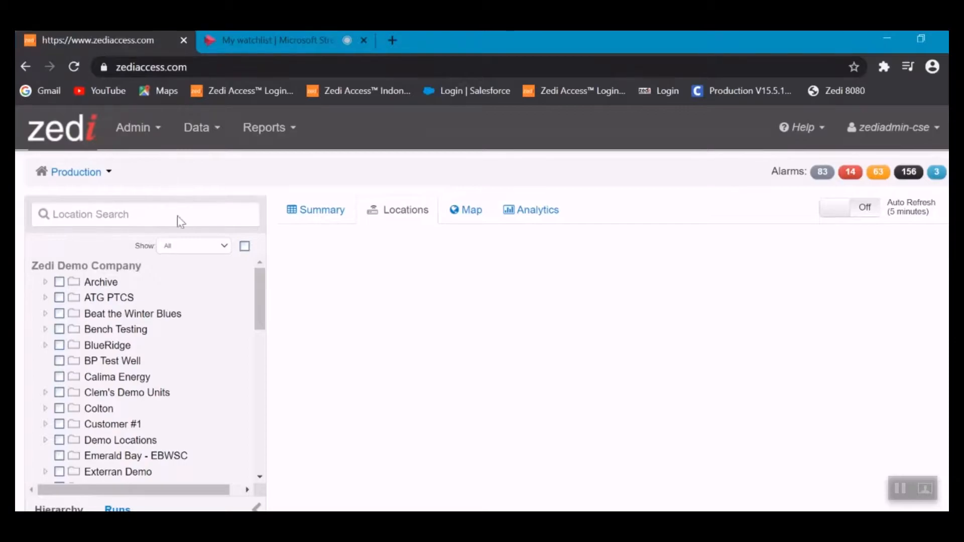
- Open the Users administration page from the Admin menu
left_click(146, 129)
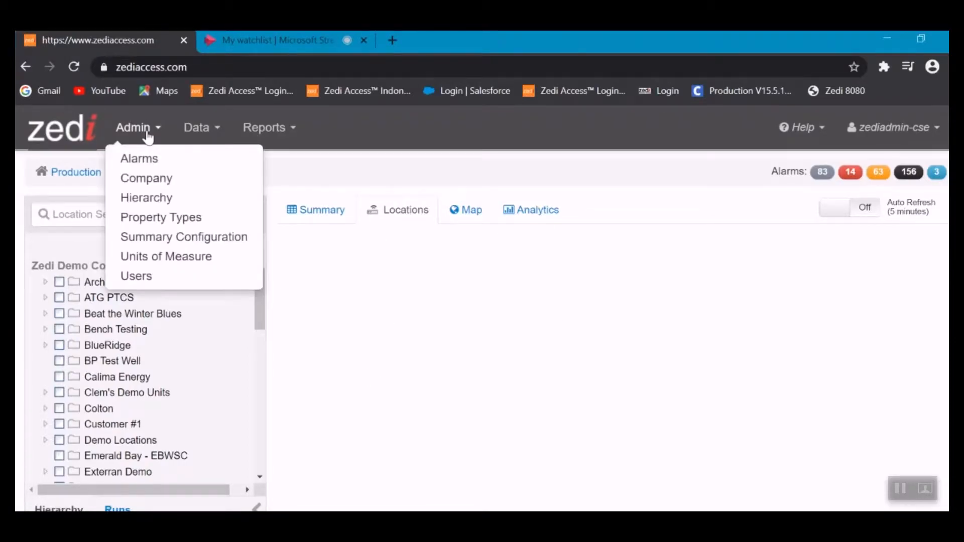
left_click(158, 276)
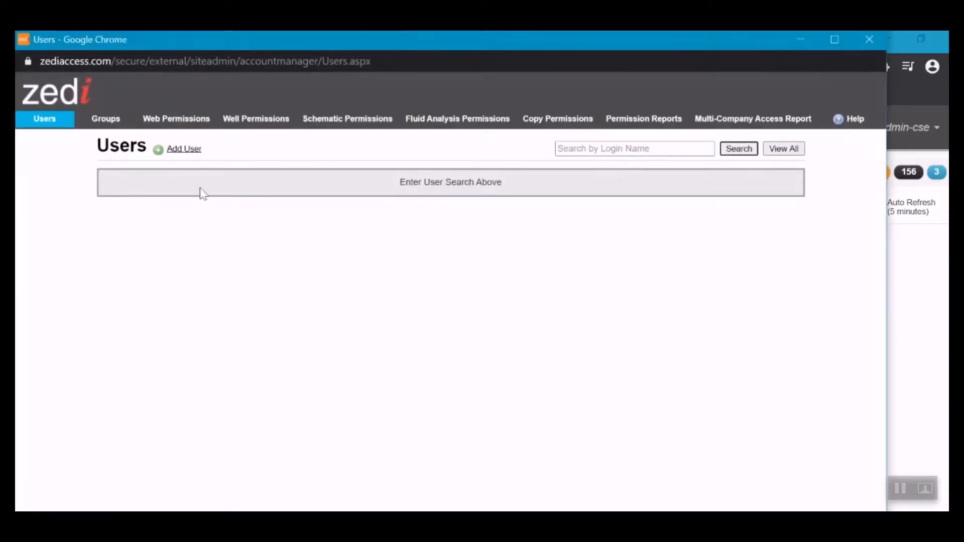
- Start a new user account with Add User to get a blank User Details form
left_click(193, 153)
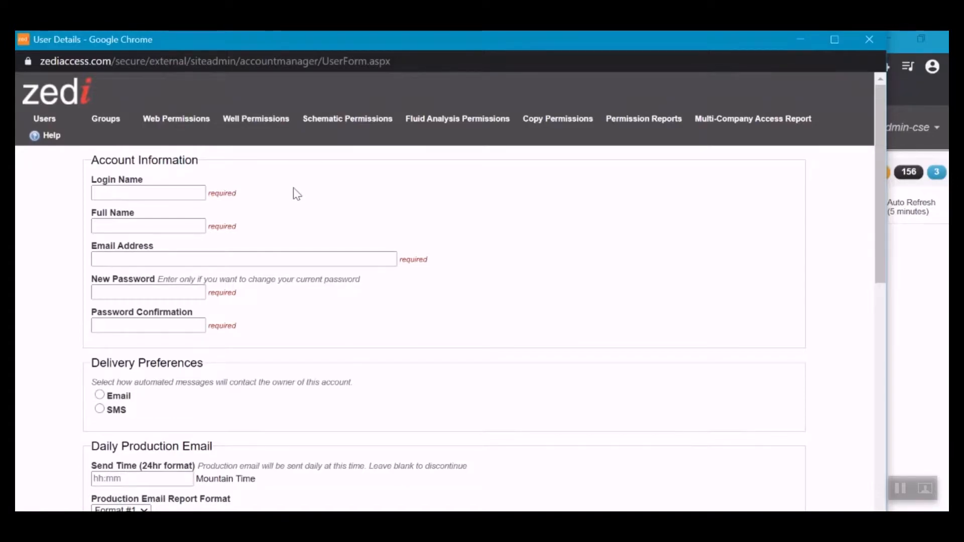
- Enter the new user's login name, full name and e-mail address
left_click(169, 194)
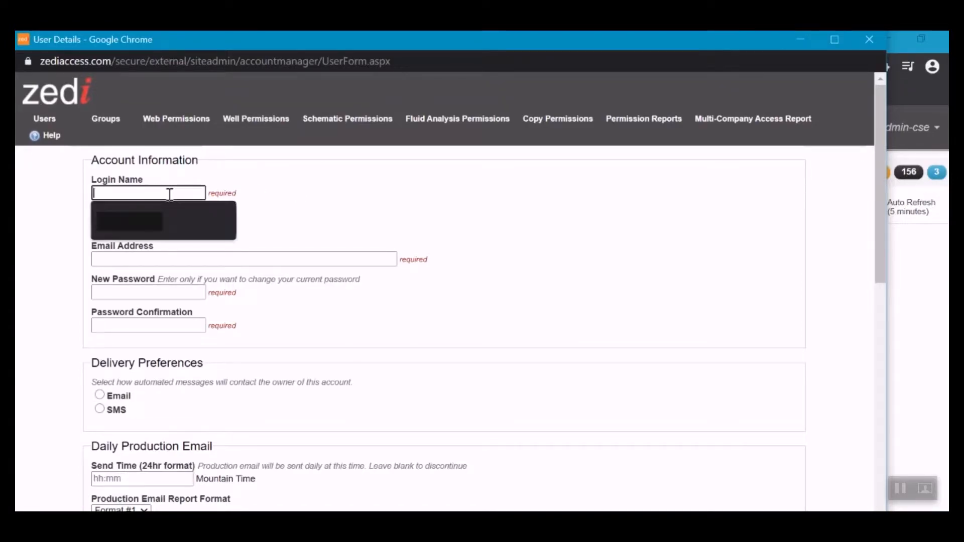
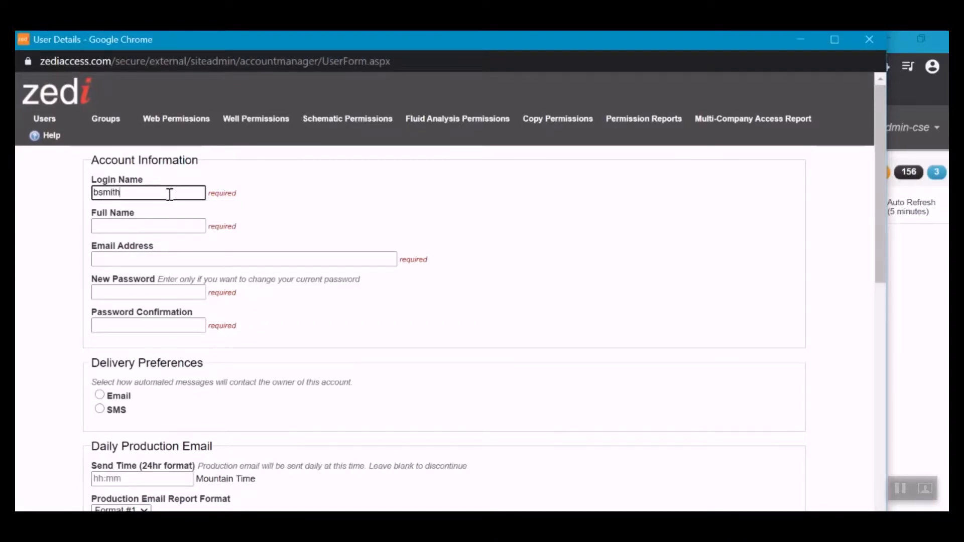
key("Tab")
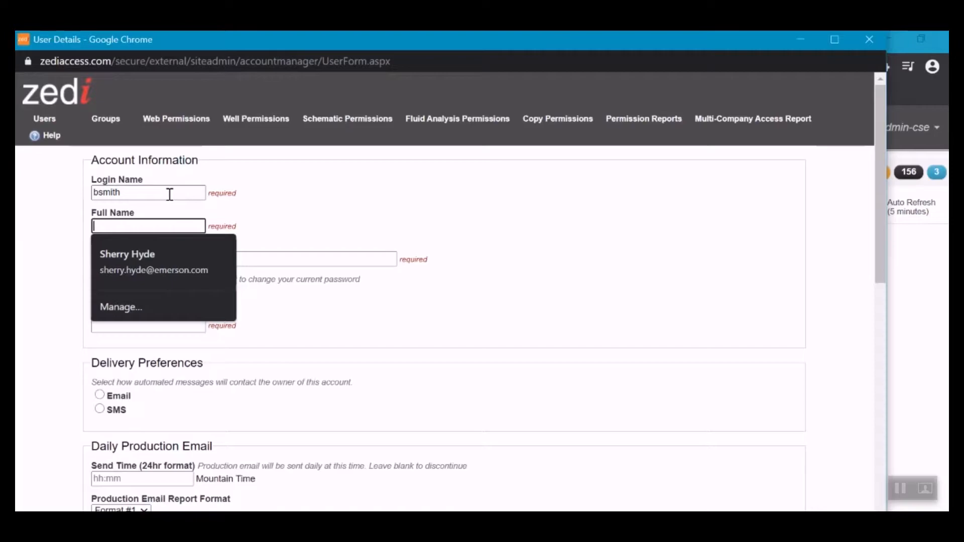
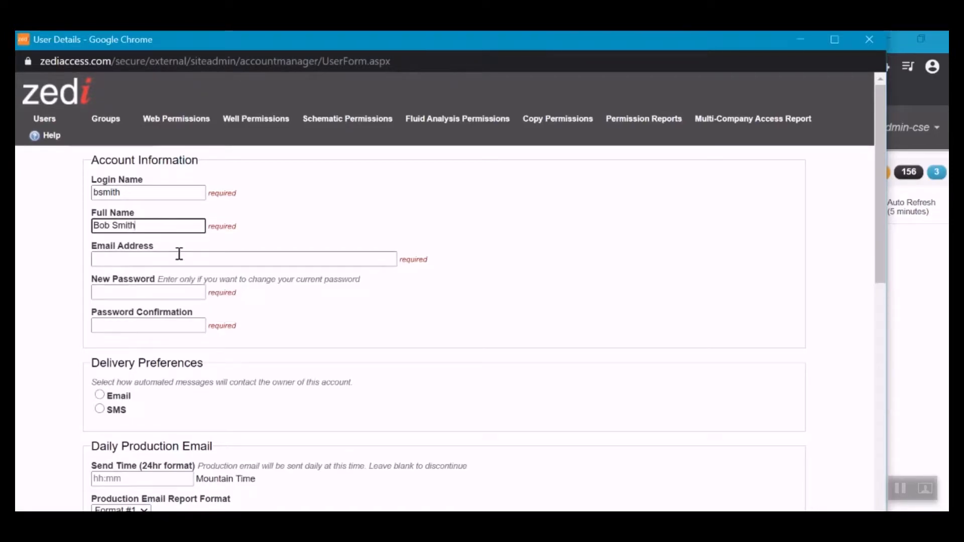
left_click(179, 254)
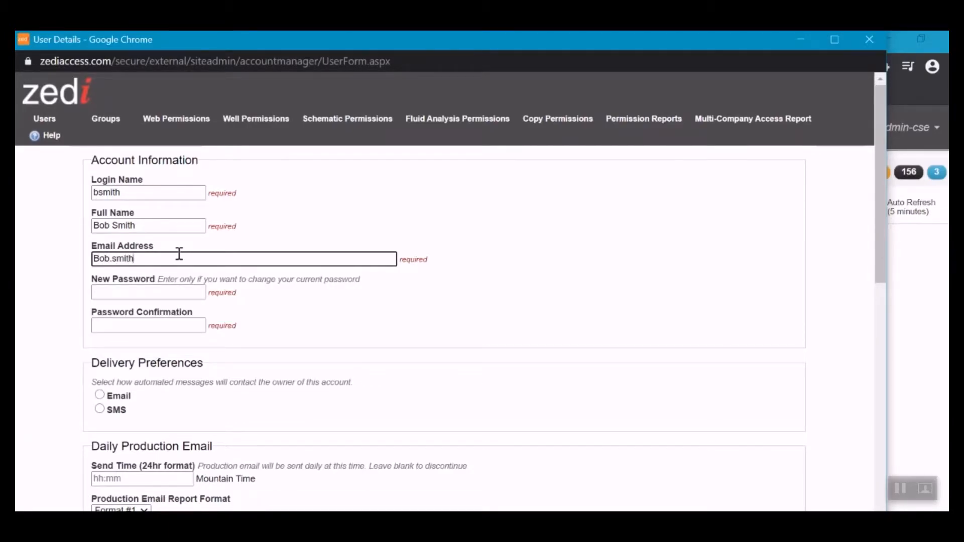
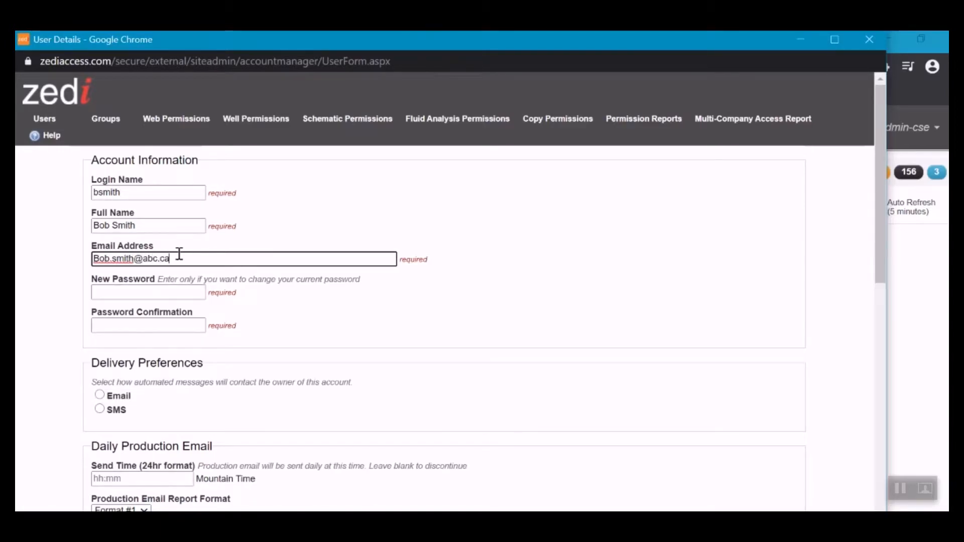
- Enter the account password and the matching confirmation
left_click(165, 294)
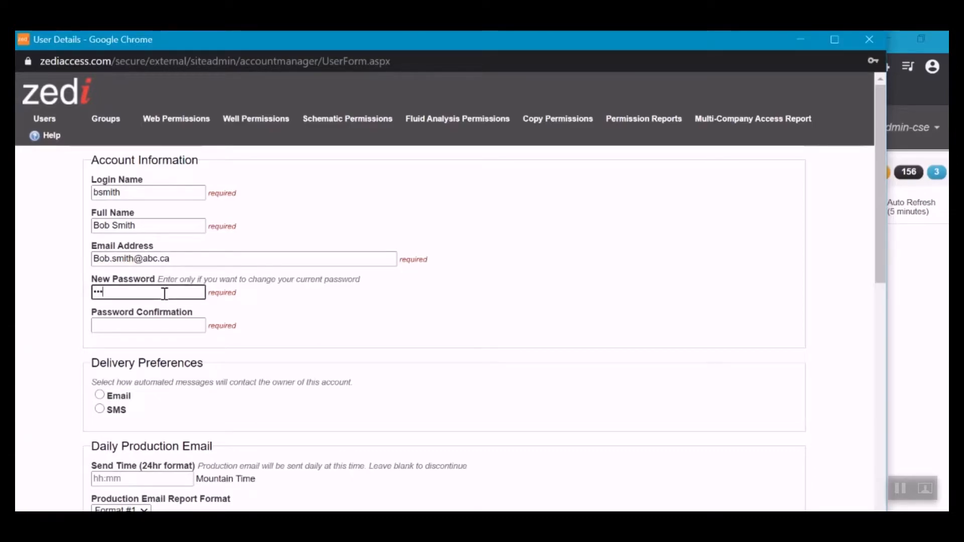
type("•••••")
key("Tab")
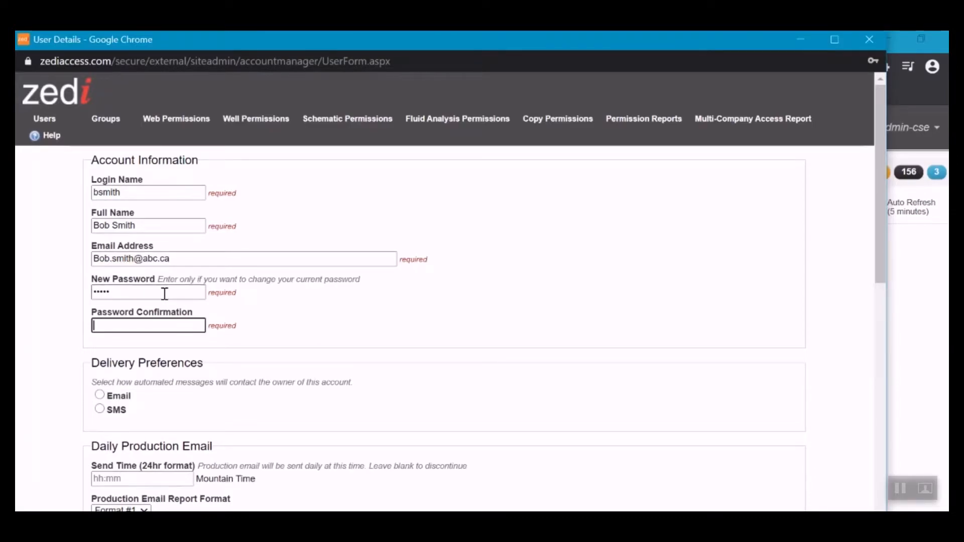
type("•••••")
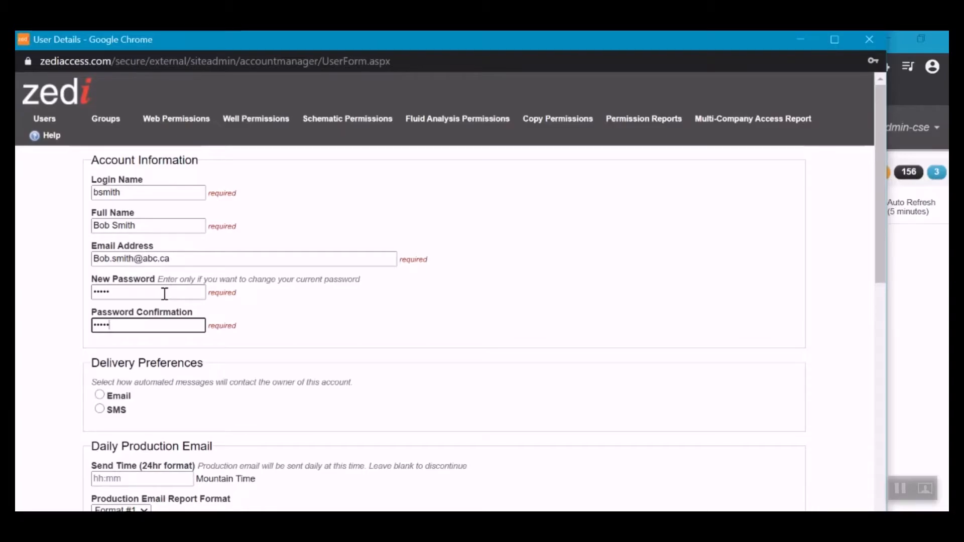
scroll(407, 333, "down", 3)
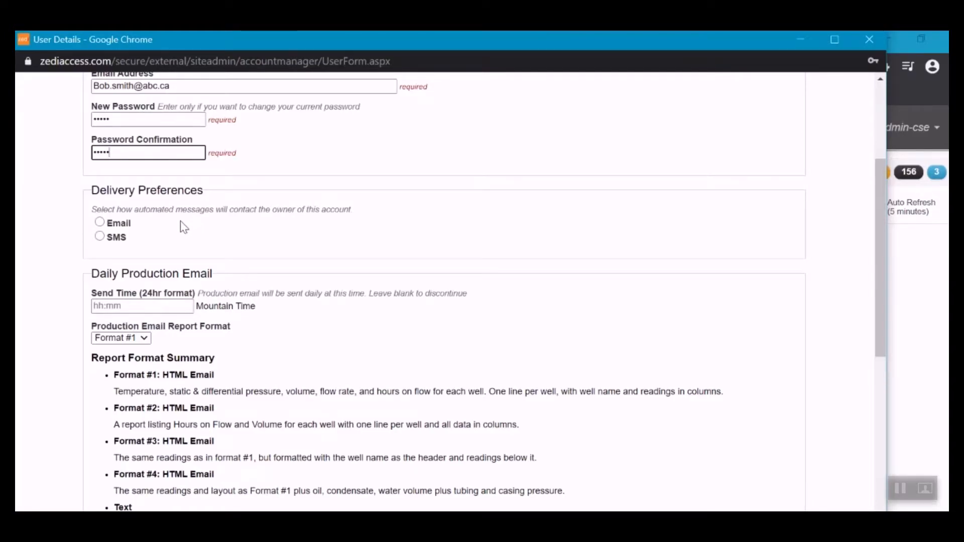
left_click(117, 224)
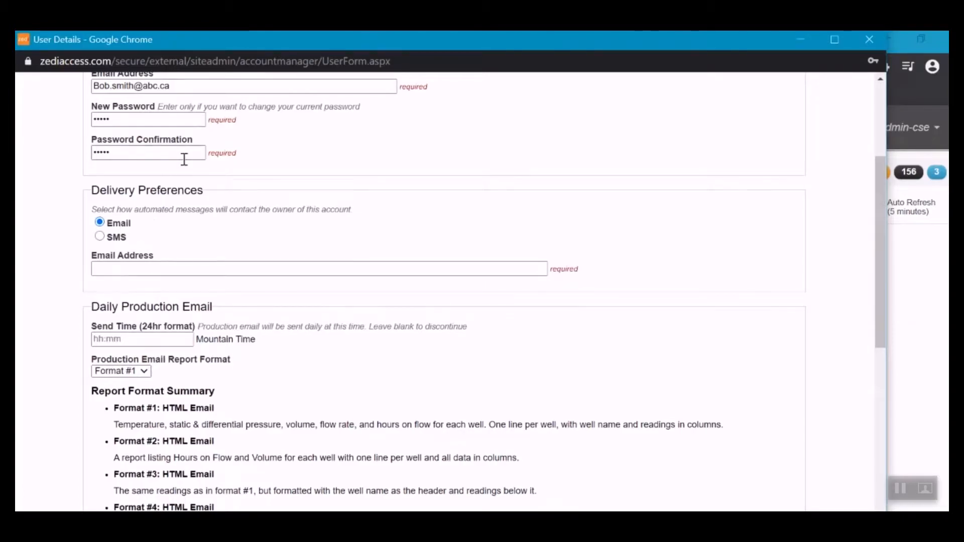
scroll(183, 158, "up", 1)
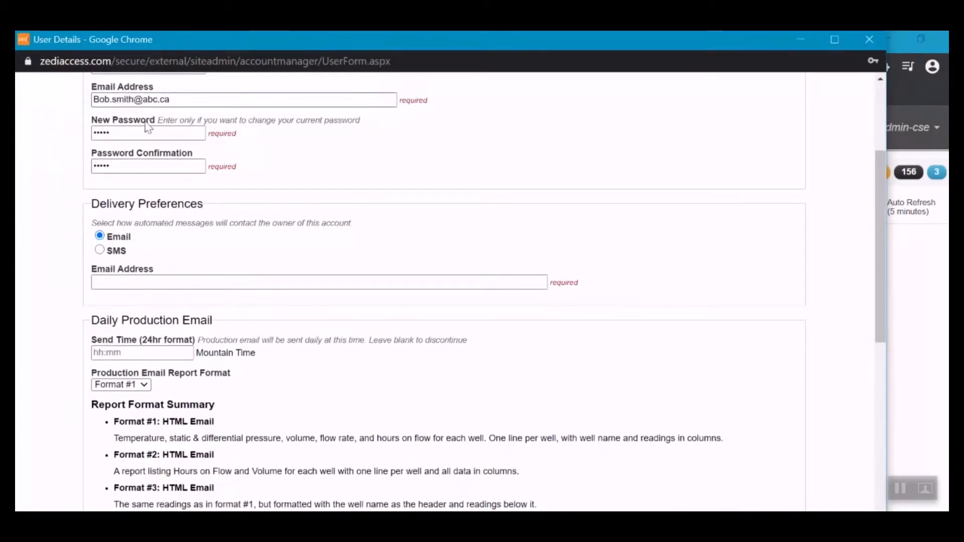
left_click(119, 254)
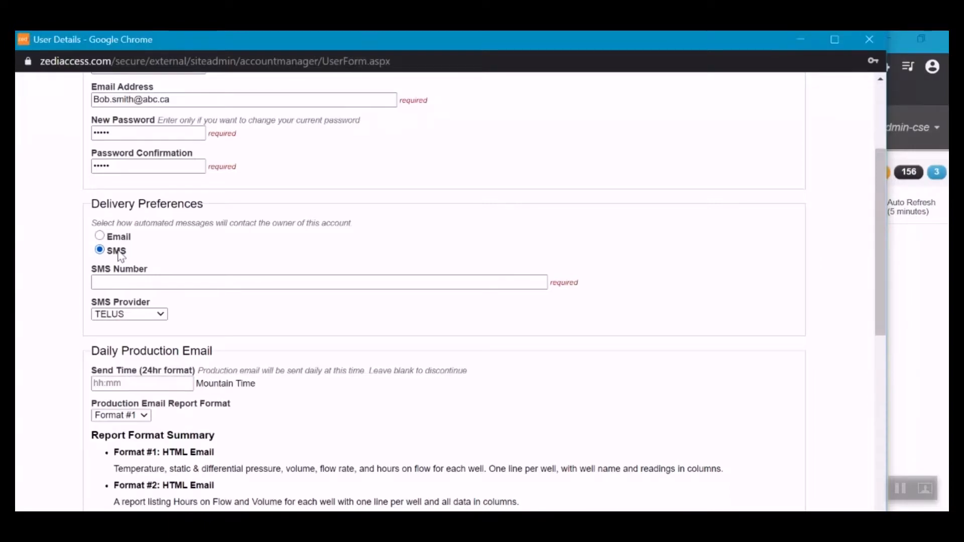
left_click(155, 283)
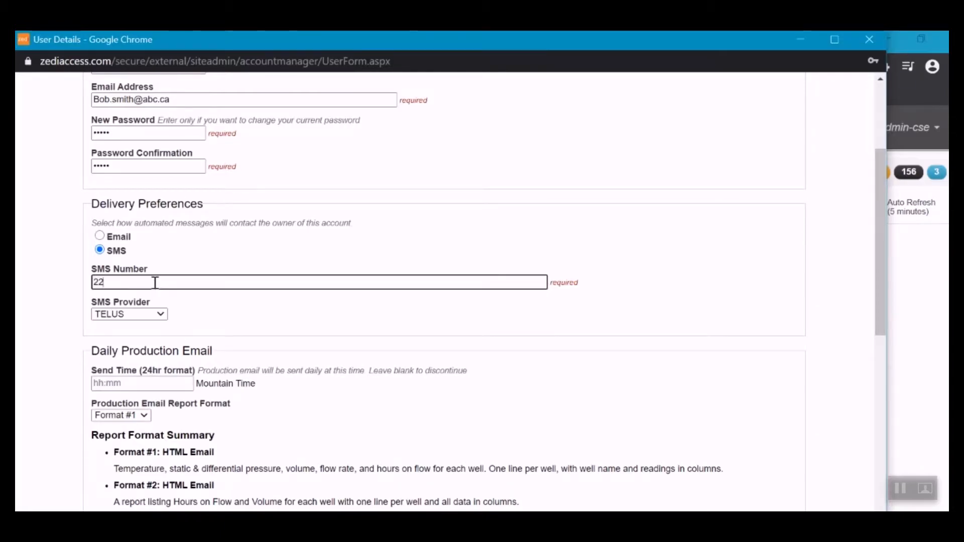
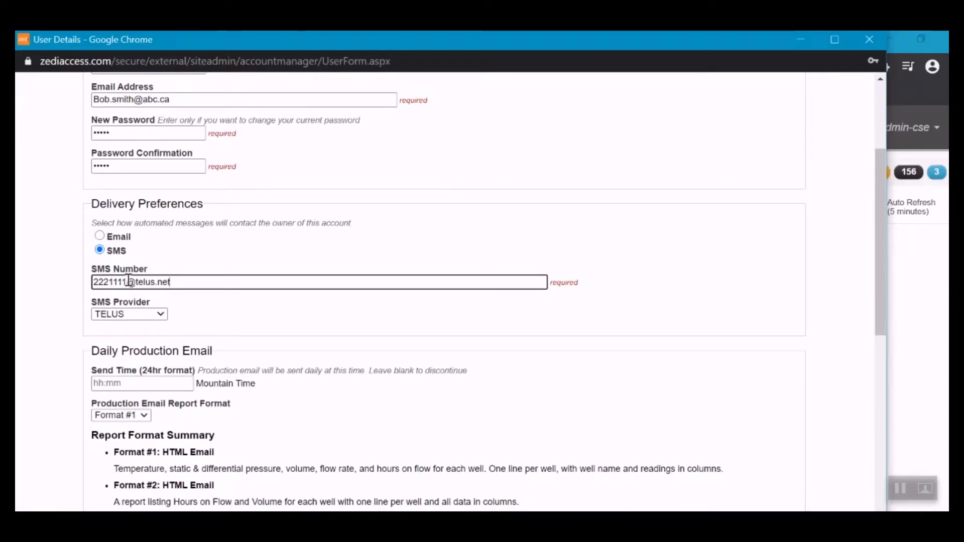
scroll(221, 312, "down", 1)
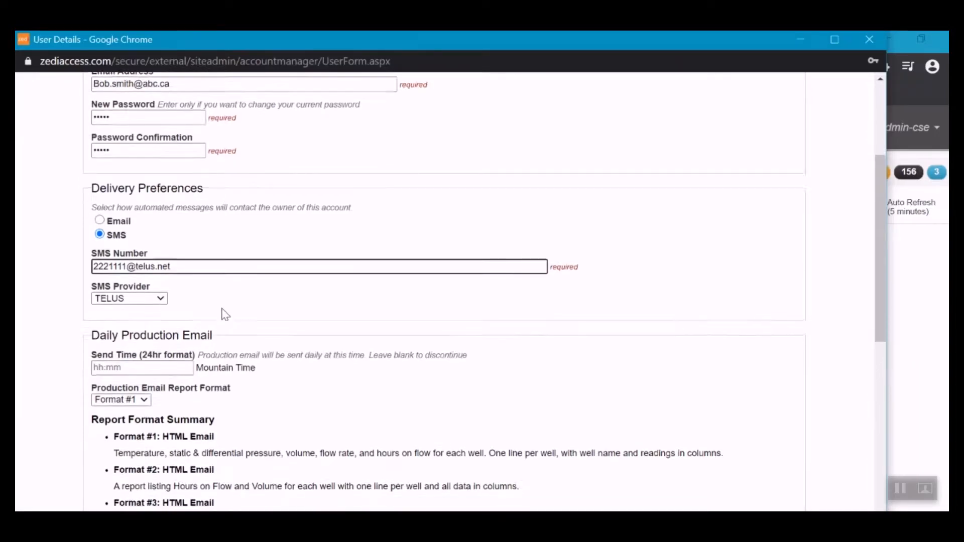
left_click(149, 292)
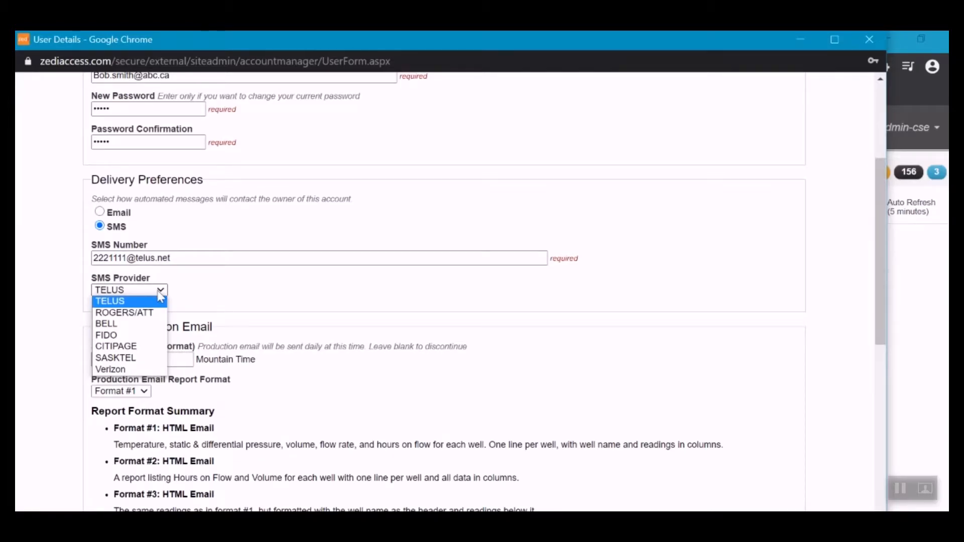
left_click(200, 300)
scroll(200, 297, "down", 3)
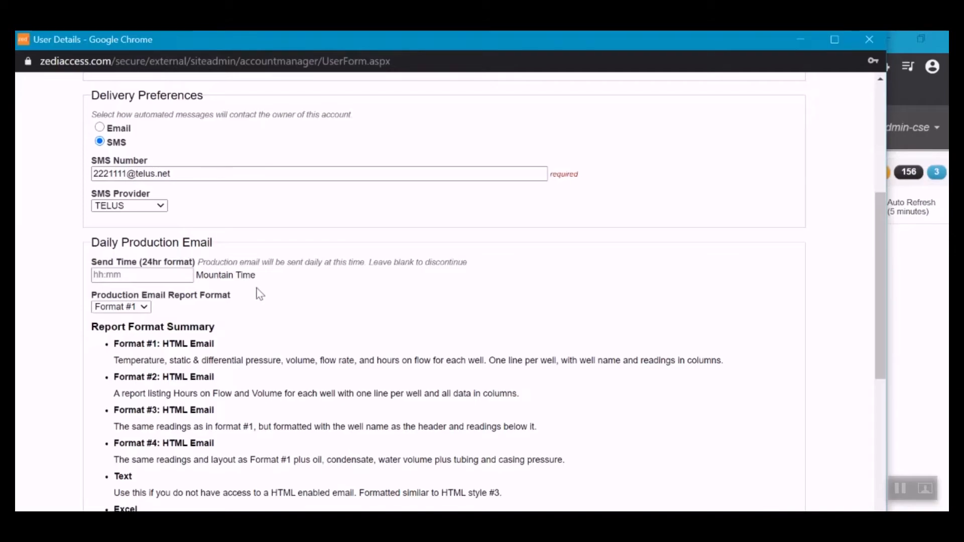
- Set the daily production e-mail send time to 09:00, keeping it over the autofill suggestion
left_click(187, 275)
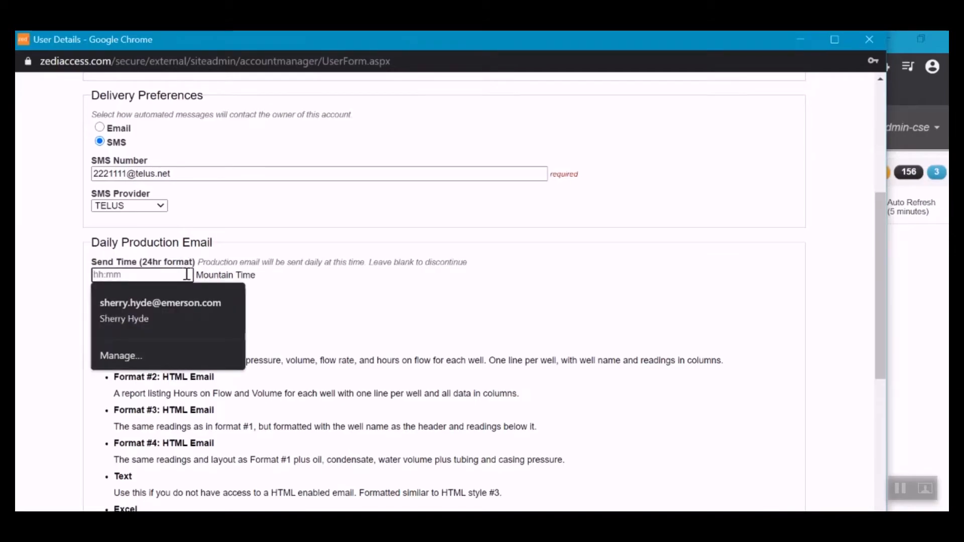
type("09:00")
left_click(181, 301)
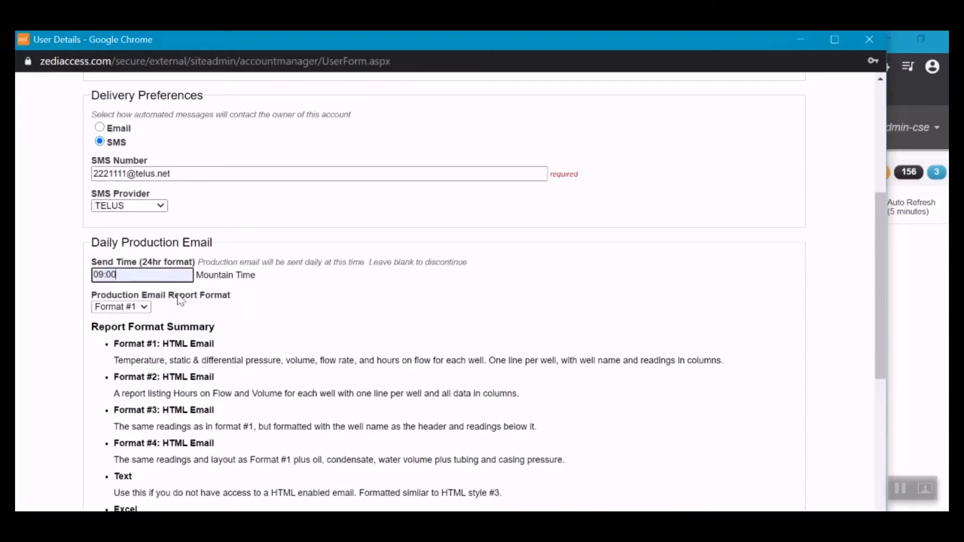
scroll(332, 319, "down", 2)
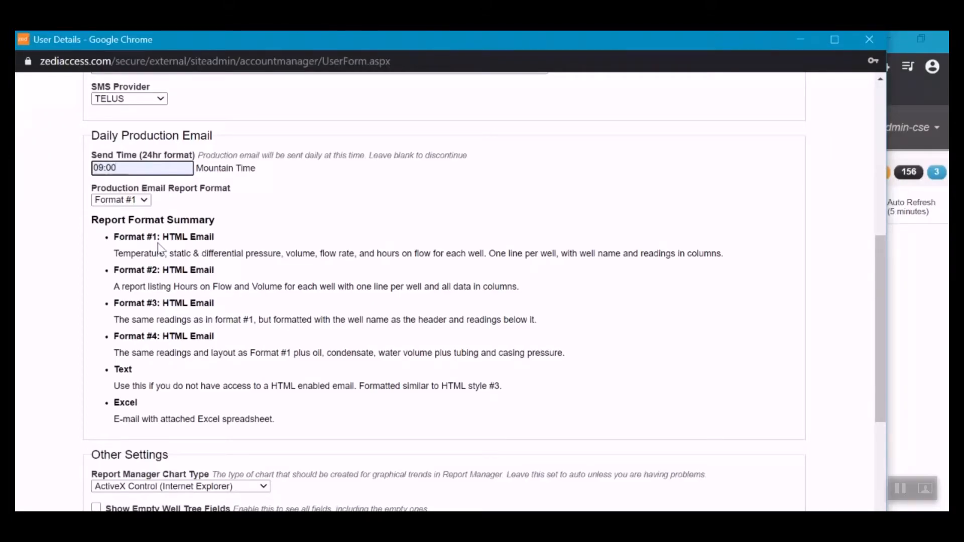
scroll(177, 287, "down", 3)
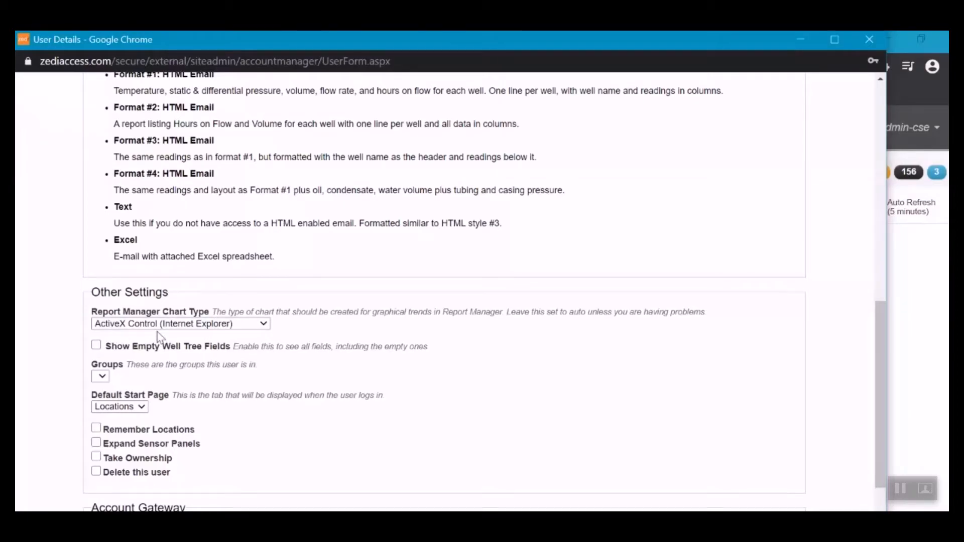
scroll(172, 345, "down", 1)
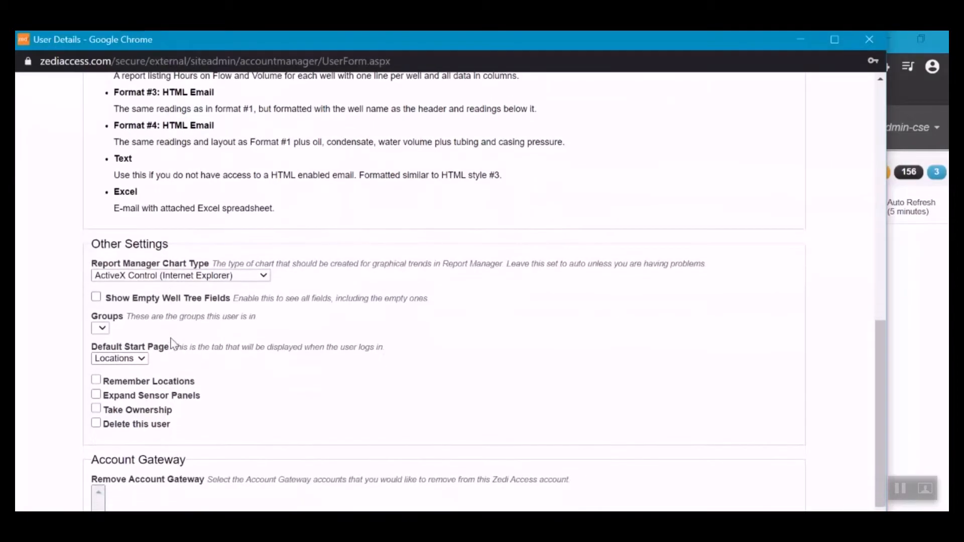
left_click(97, 302)
scroll(206, 309, "down", 1)
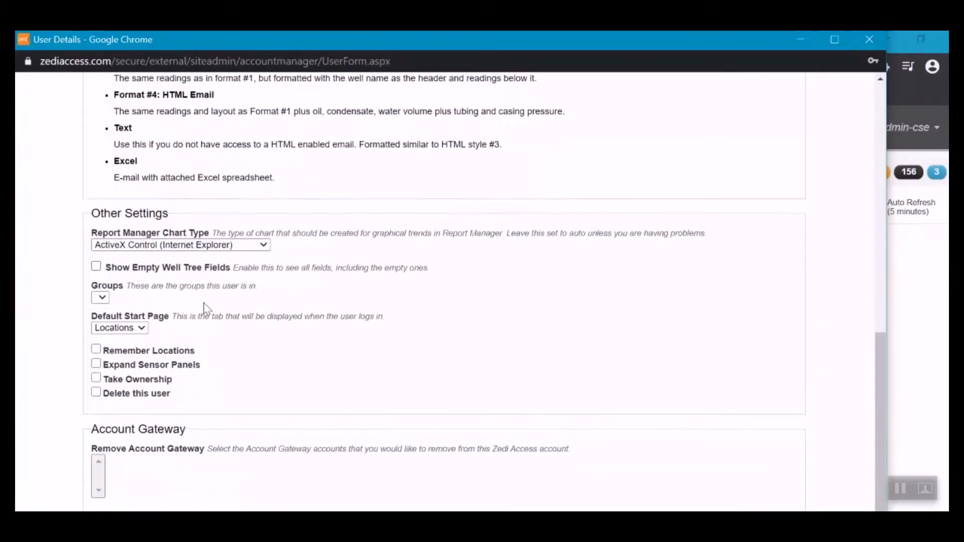
left_click(105, 297)
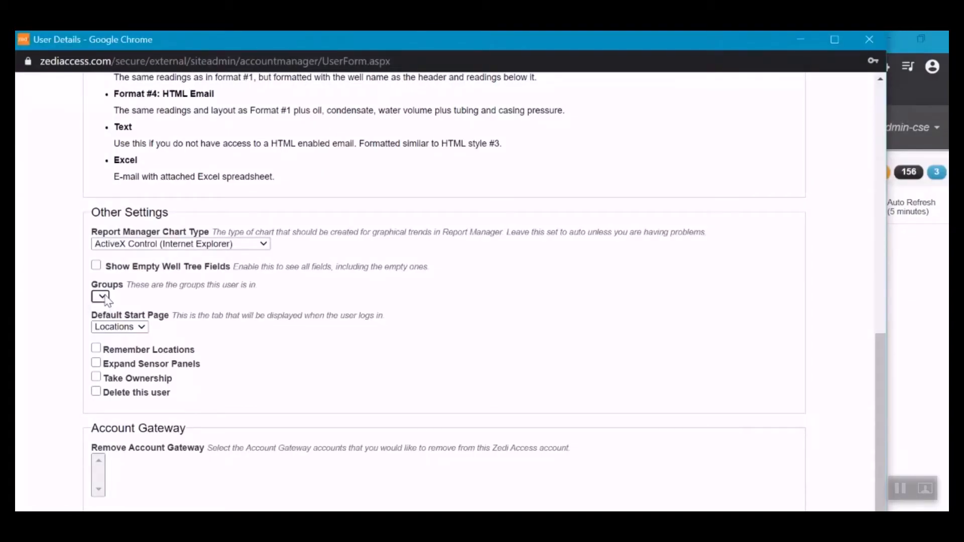
scroll(186, 329, "down", 1)
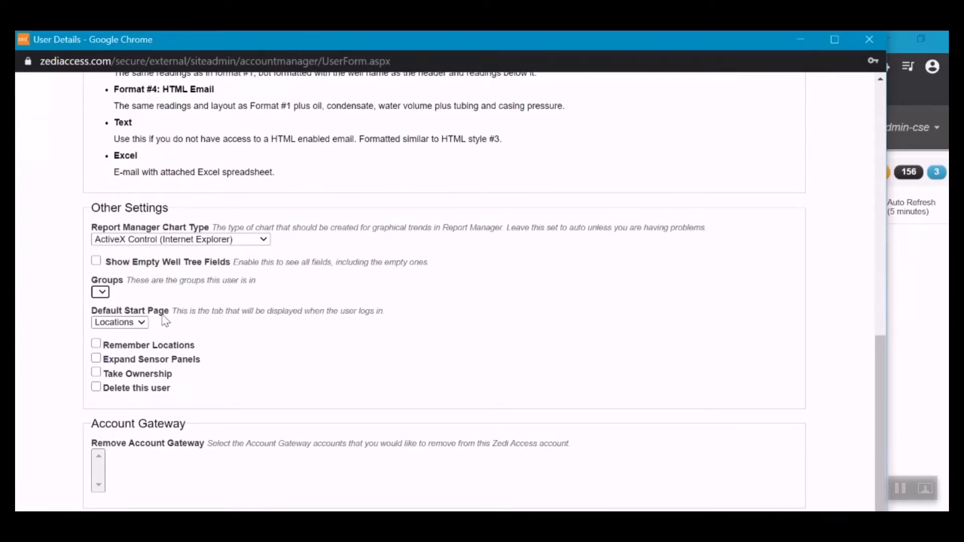
left_click(111, 327)
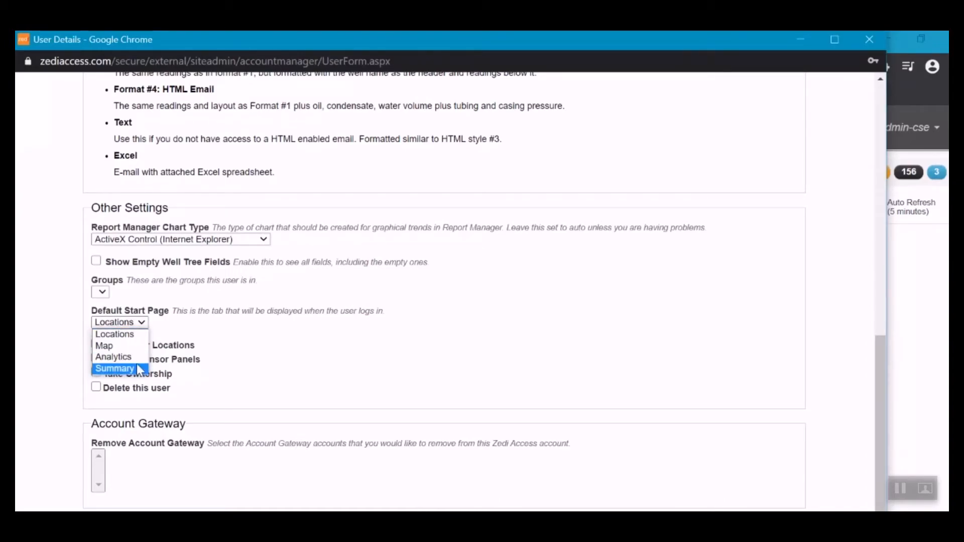
left_click(193, 327)
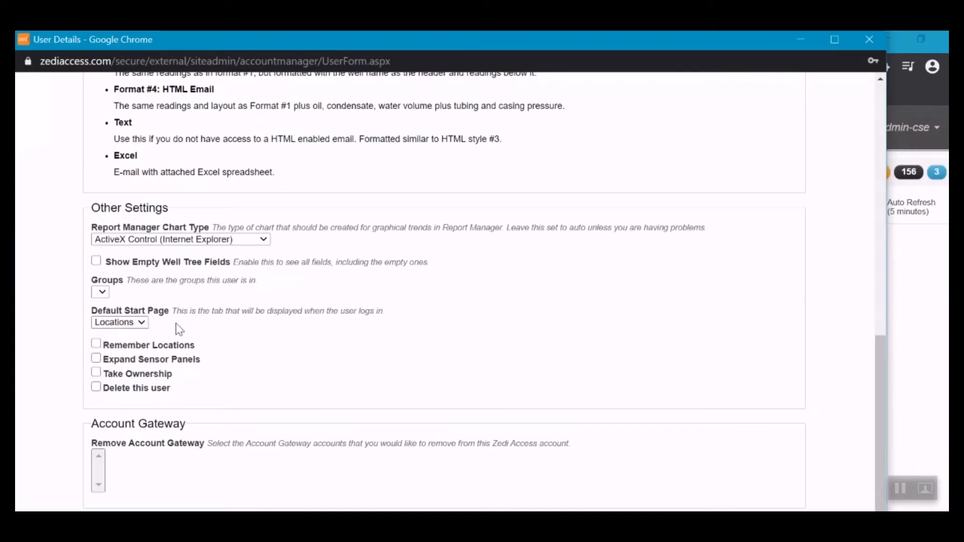